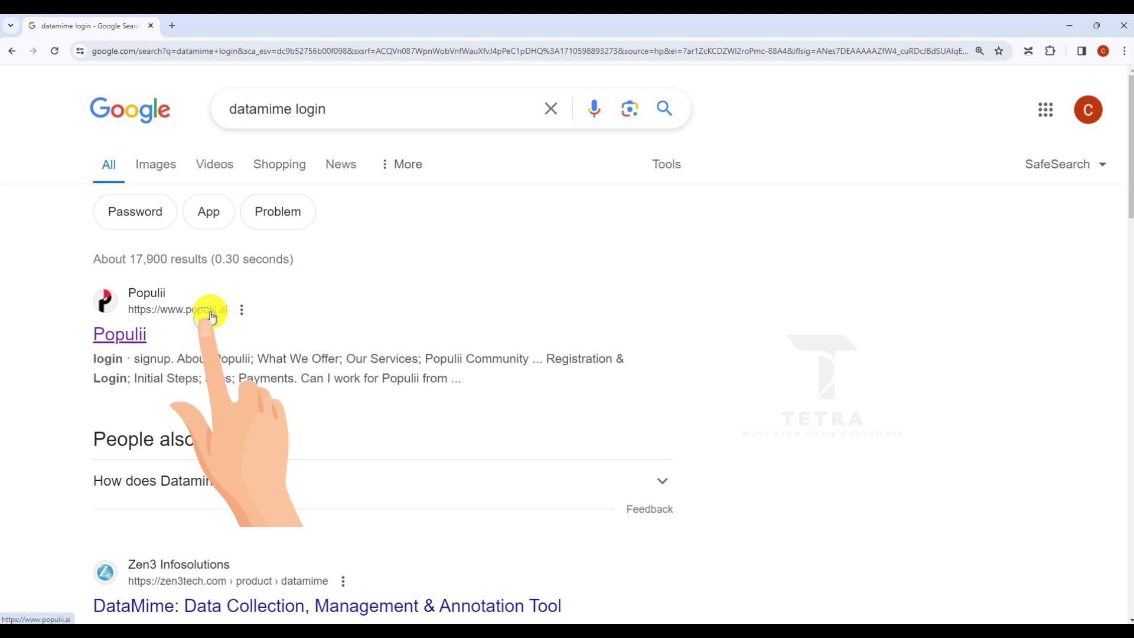
- Open the Populii result from the 'datamime login' Google search
click(210, 311)
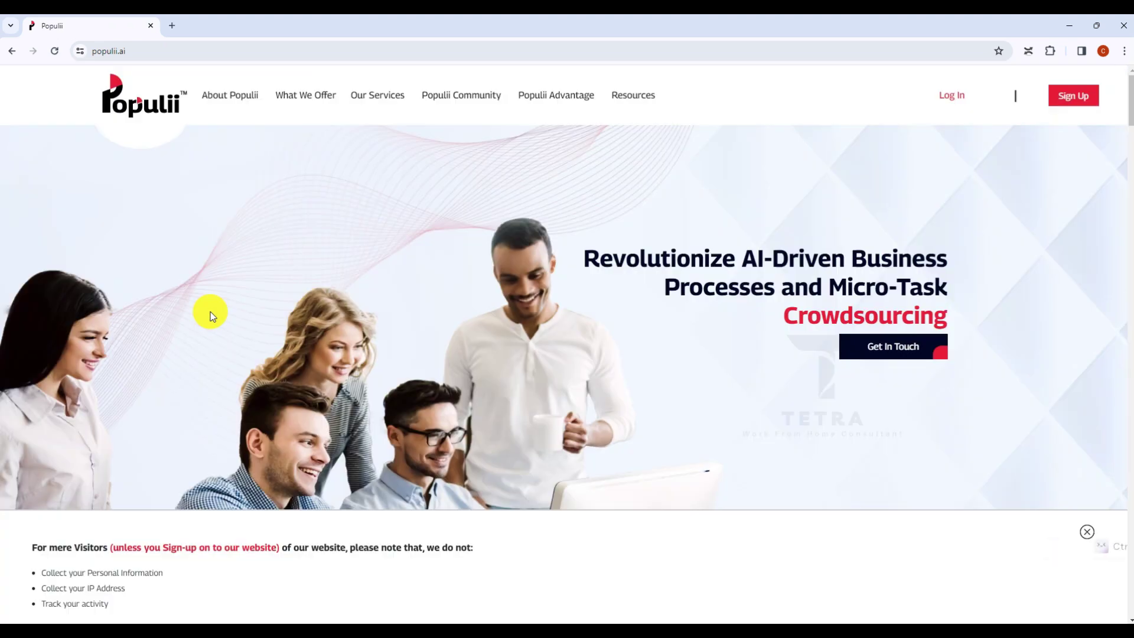
- Close the visitor privacy notice bar at the bottom of the Populii homepage
click(1087, 531)
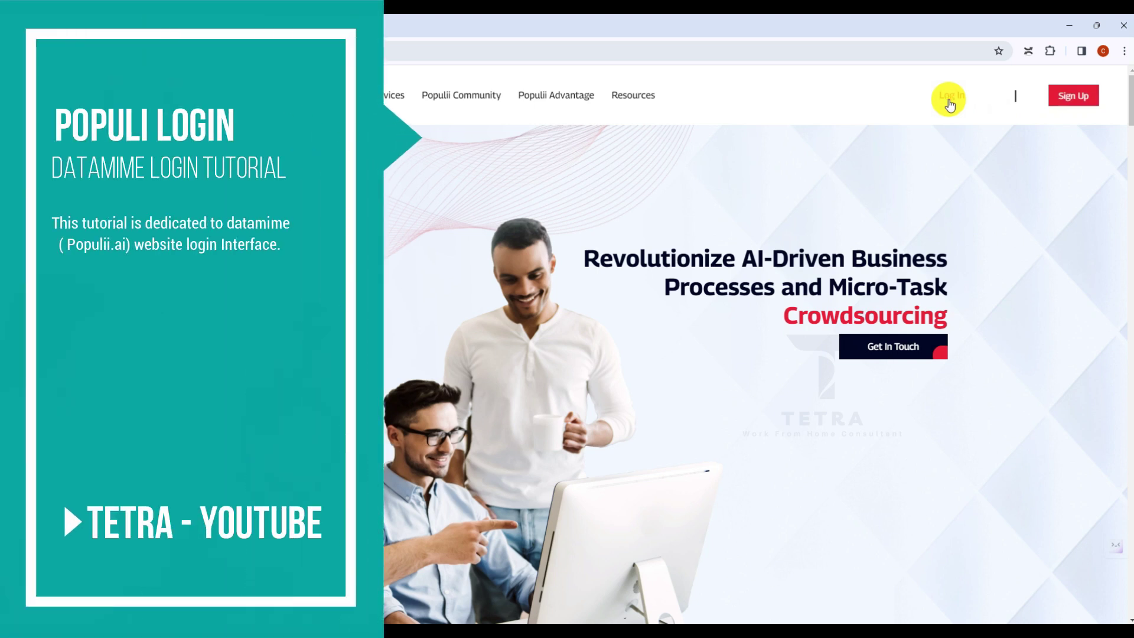
- Go to the Log In page and point out its Username and Password fields
click(948, 104)
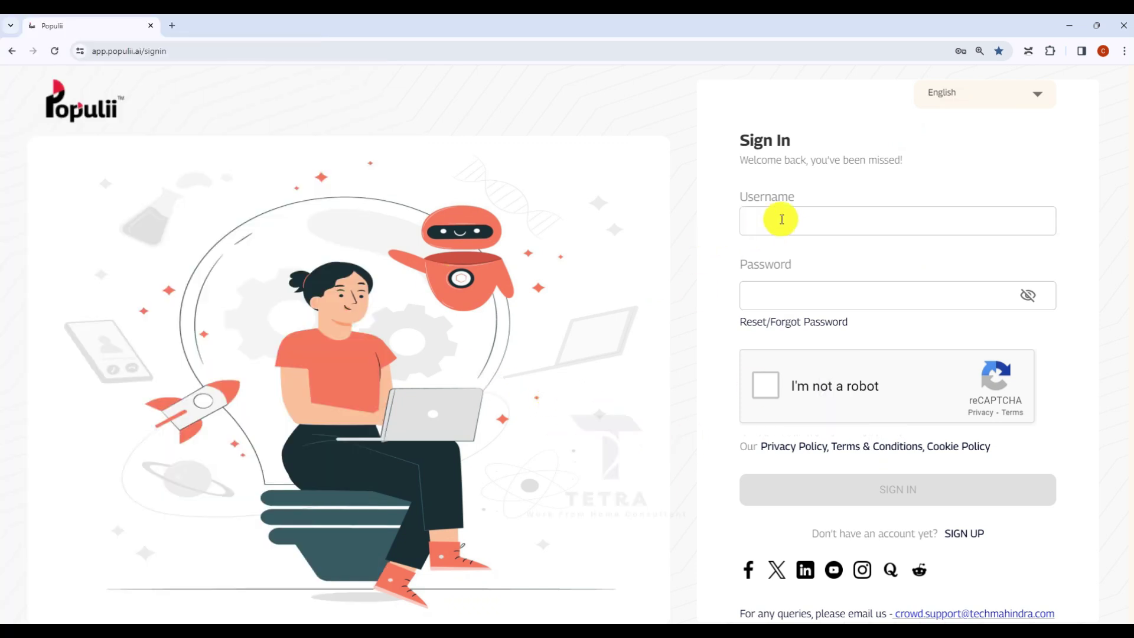
drag(801, 201, 739, 197)
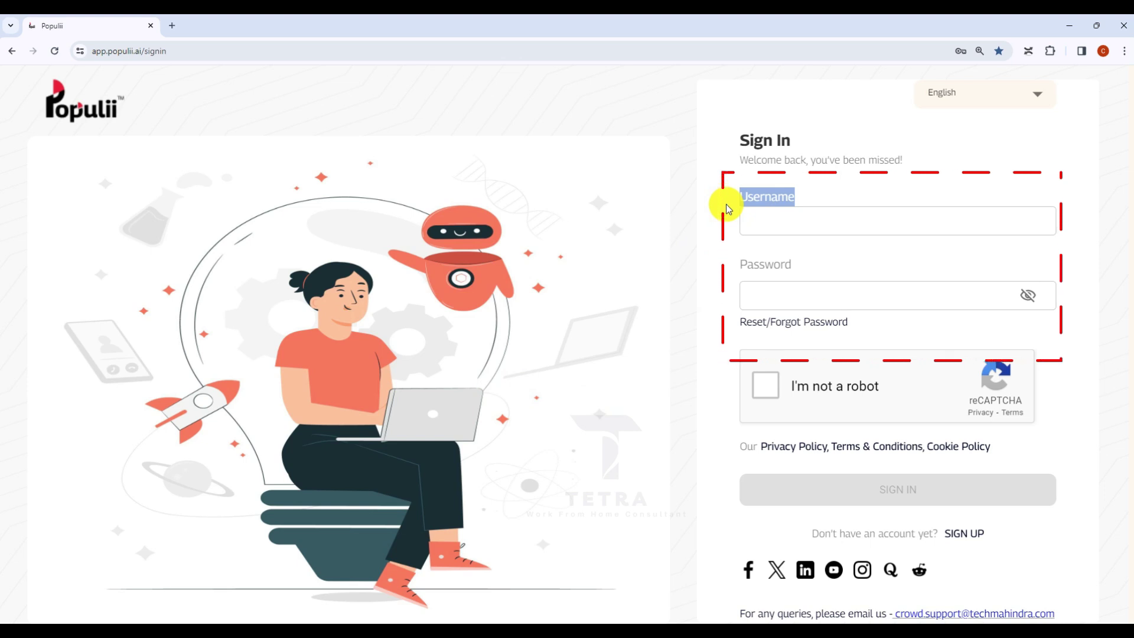
drag(807, 260, 739, 260)
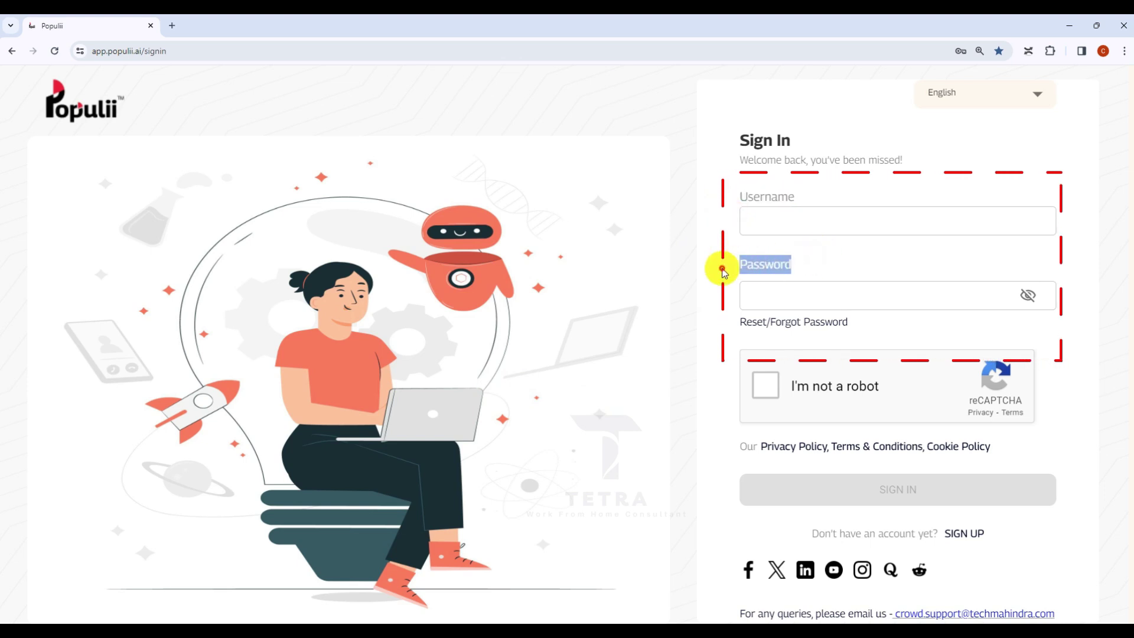
click(719, 295)
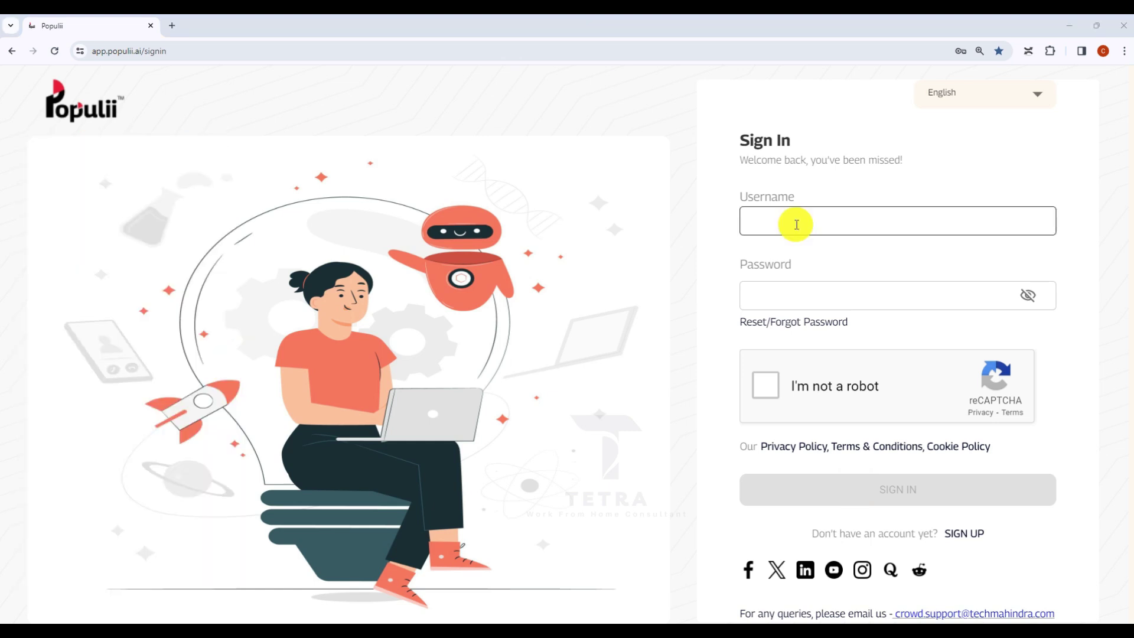
click(792, 224)
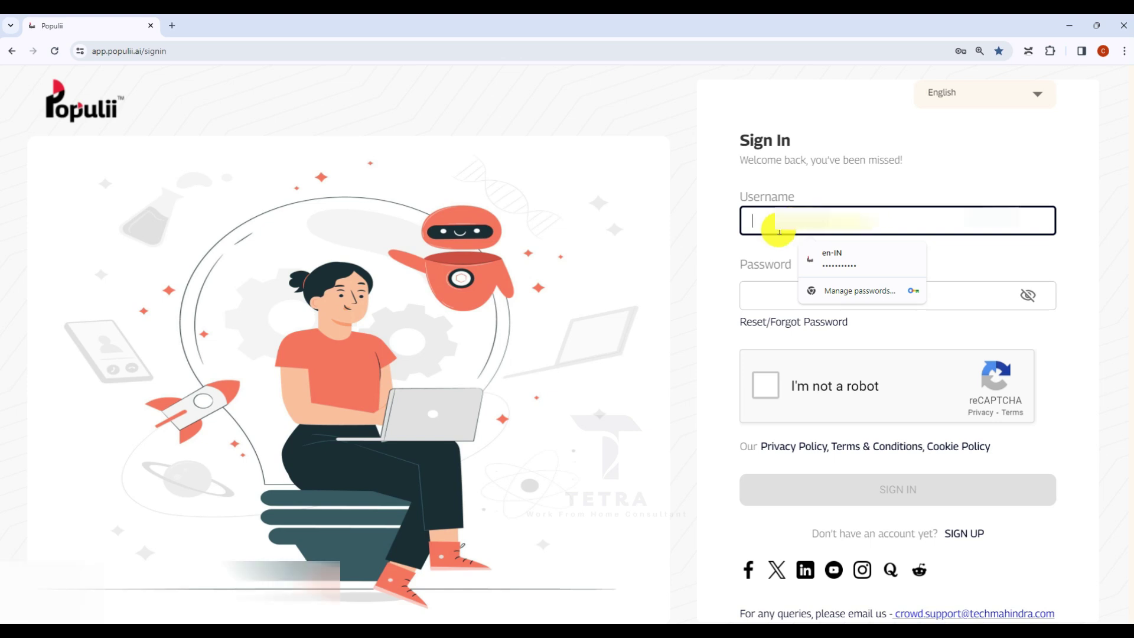
- Sign in with the account username, Chrome's saved password and the reCAPTCHA check
text(cura)
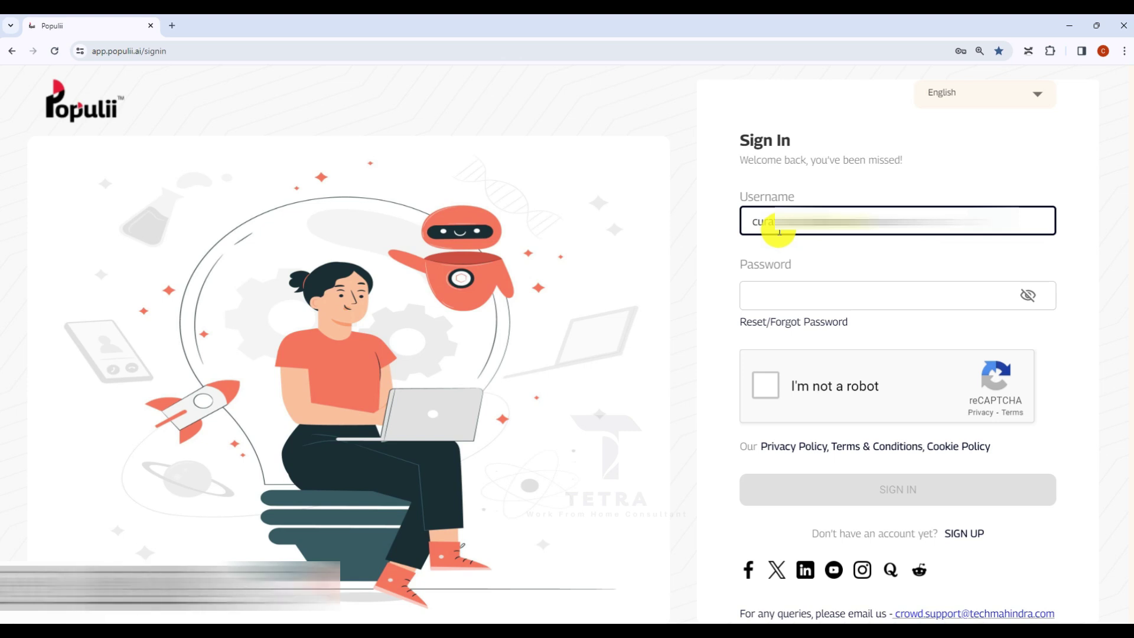
click(807, 297)
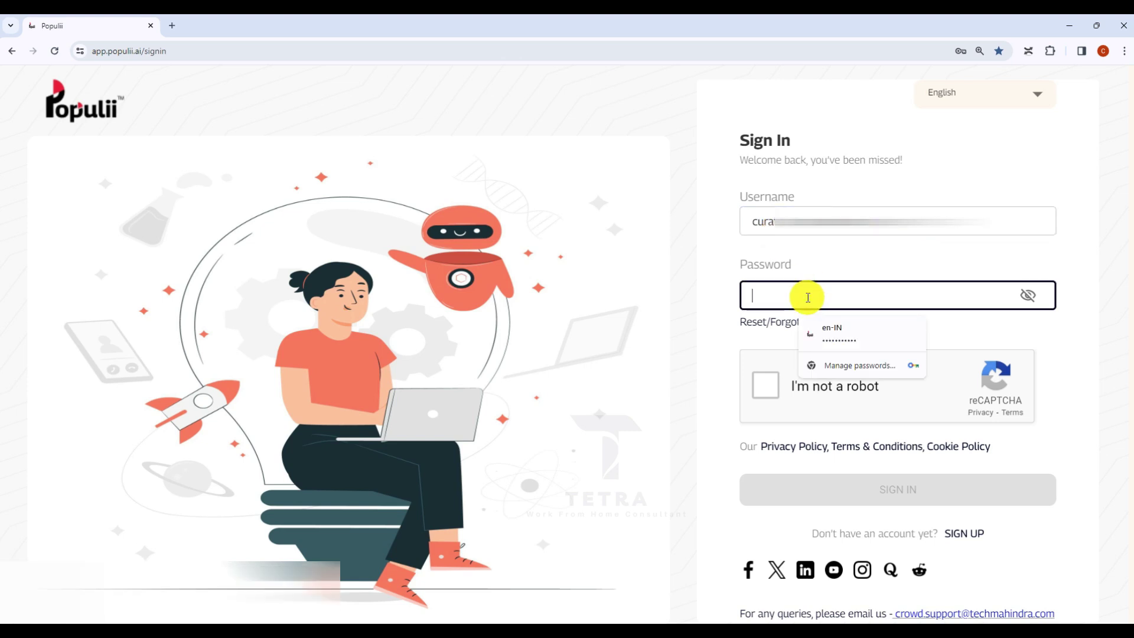
click(849, 341)
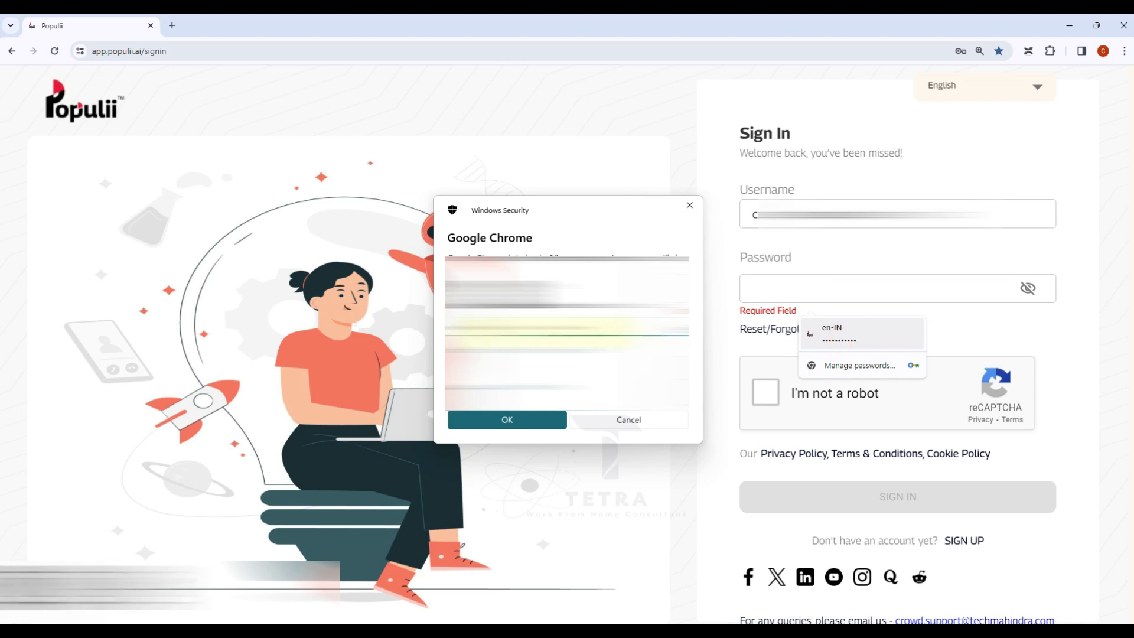
key(Return)
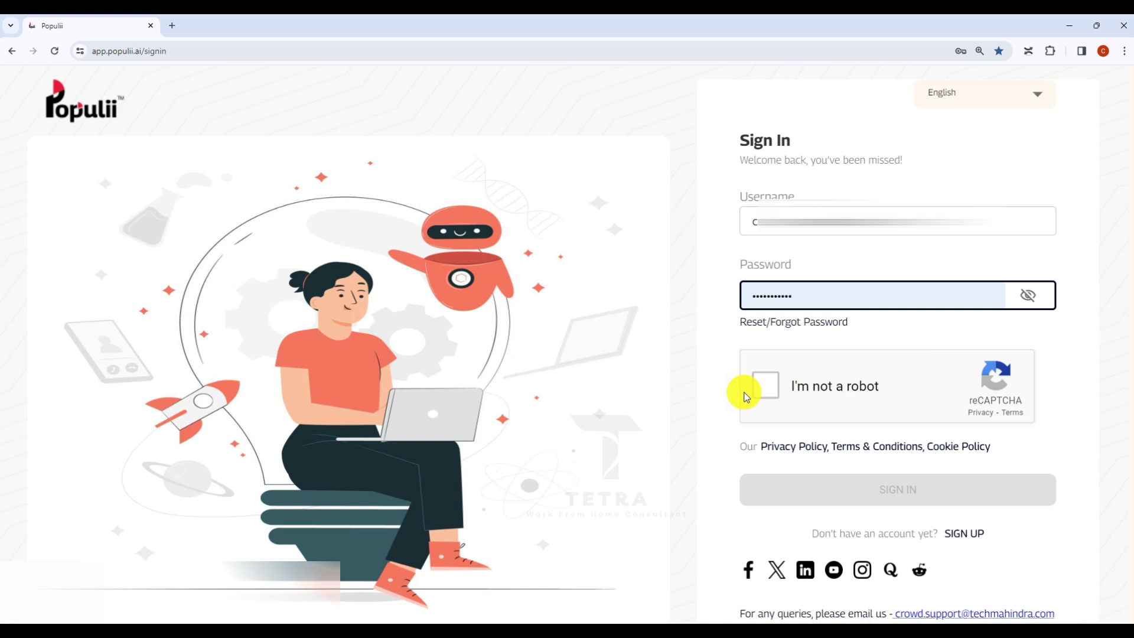
click(763, 398)
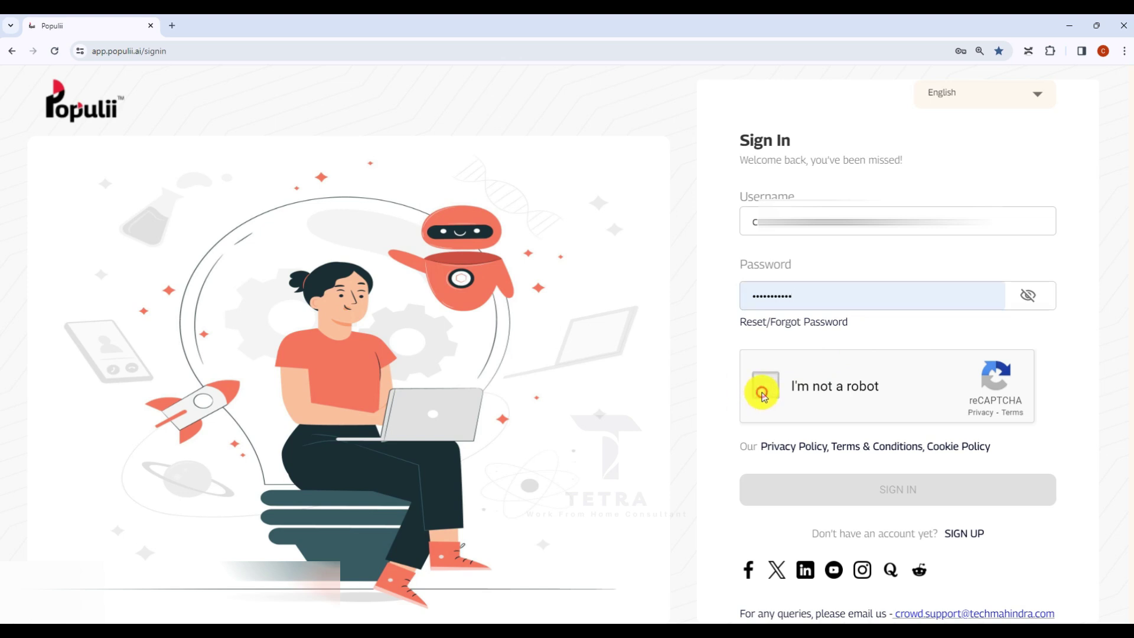
click(868, 489)
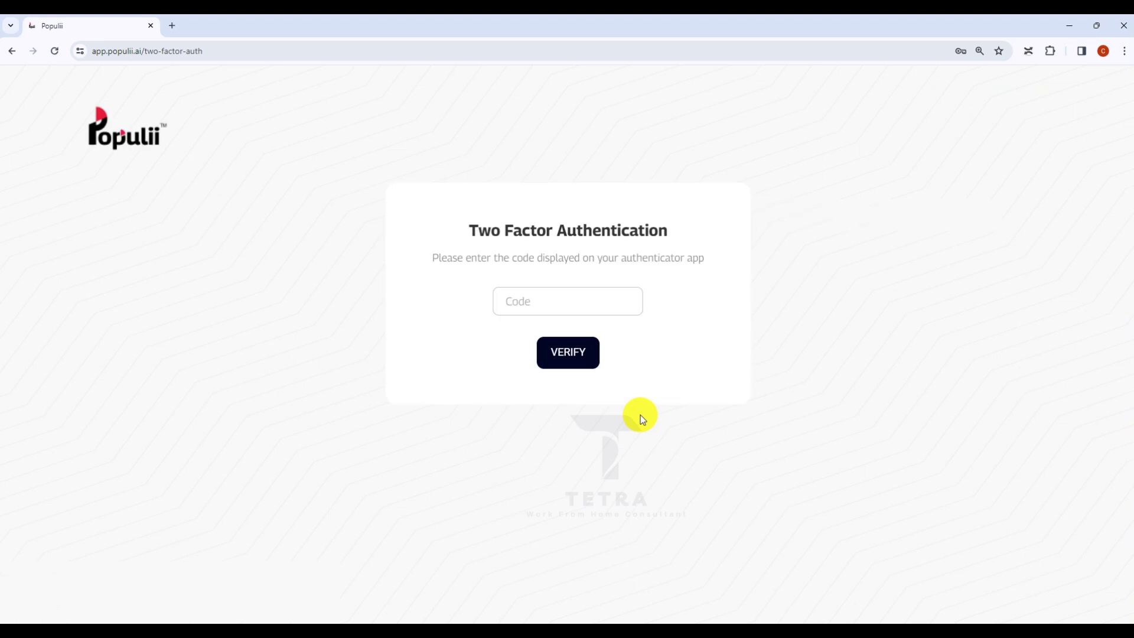
- Enter the authenticator app code and verify it to reach the Home dashboard
click(550, 303)
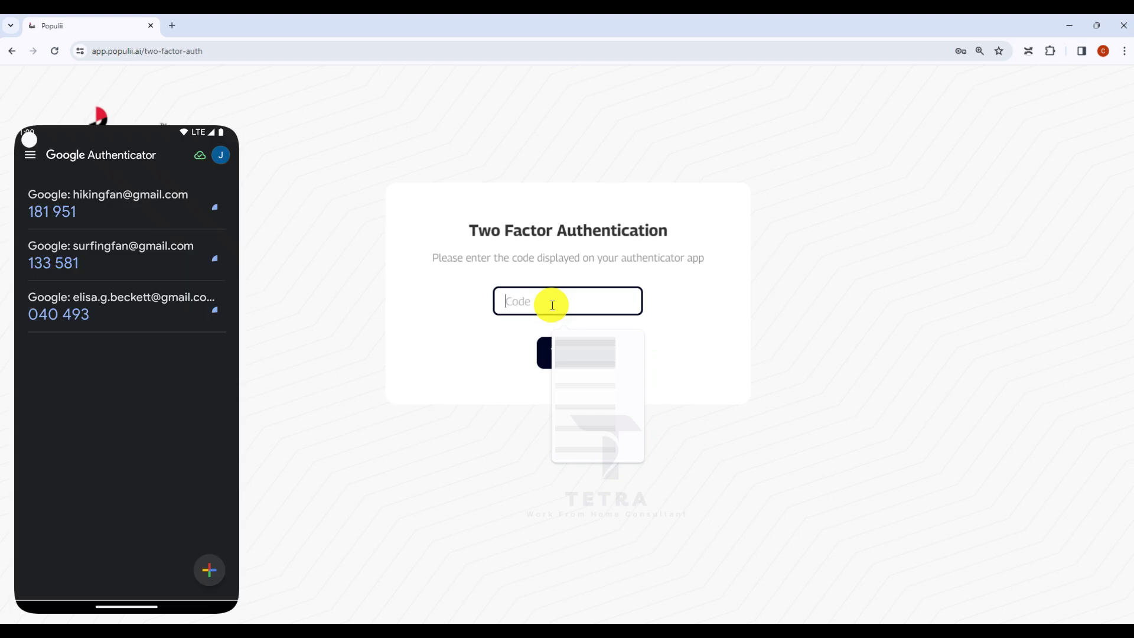
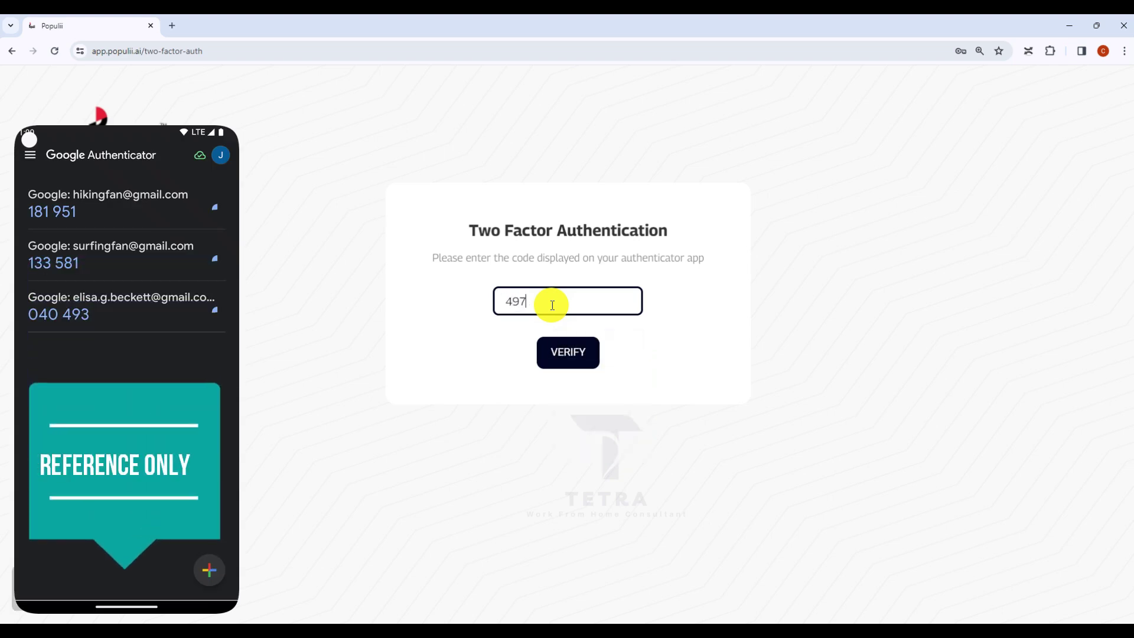
click(579, 358)
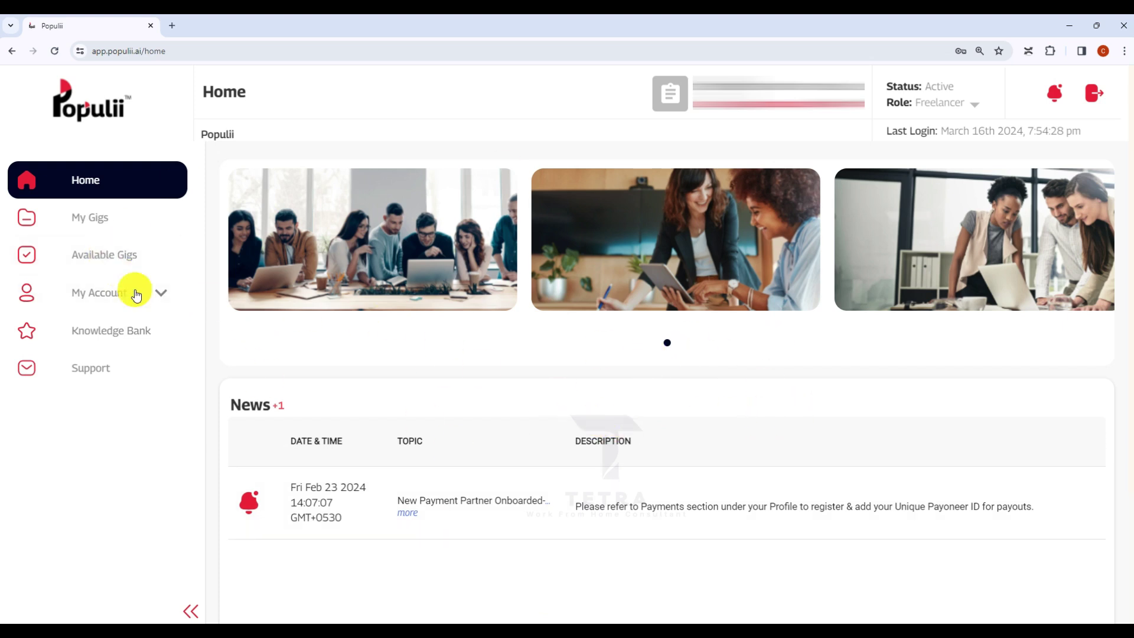
- Launch the Ratings Project from My Gigs, opening DataCompute's invalid worker pool page
click(106, 268)
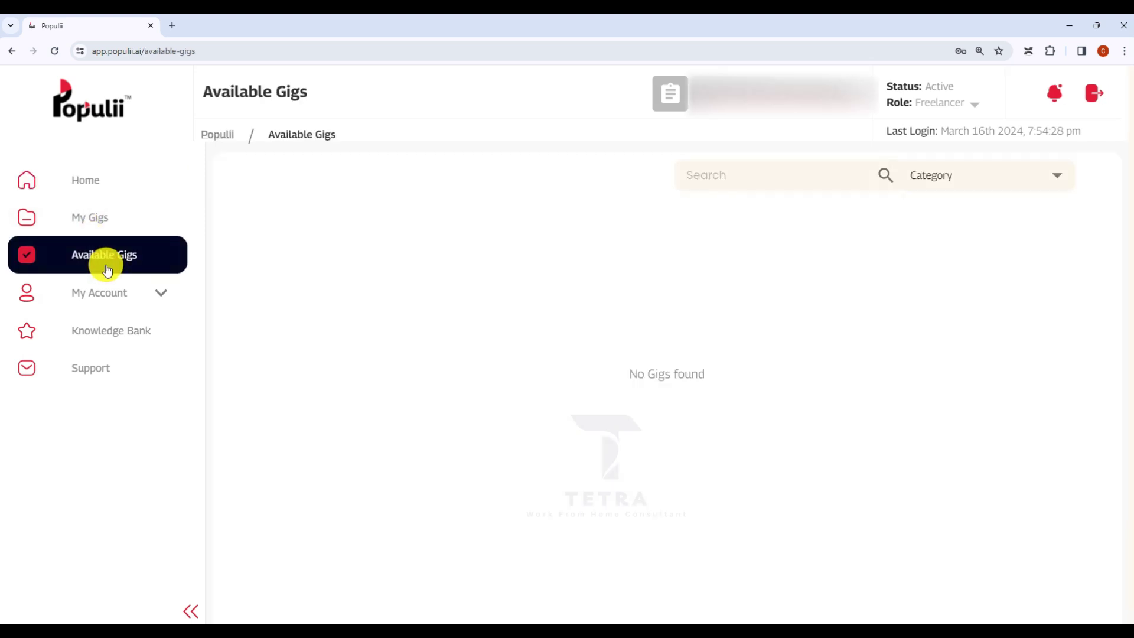
click(86, 223)
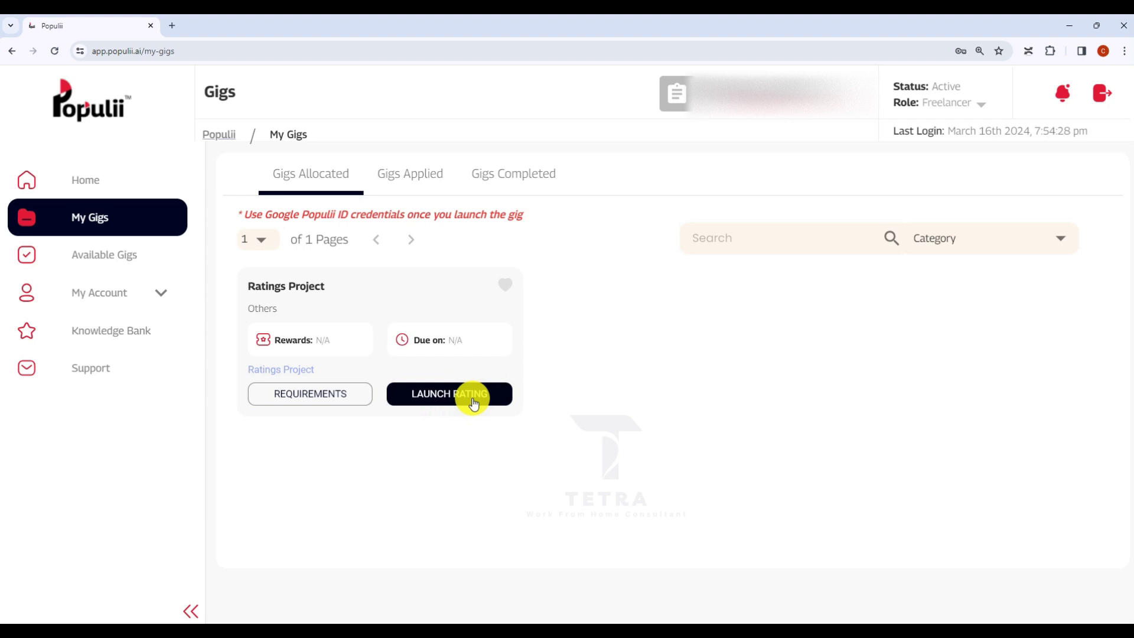
click(472, 395)
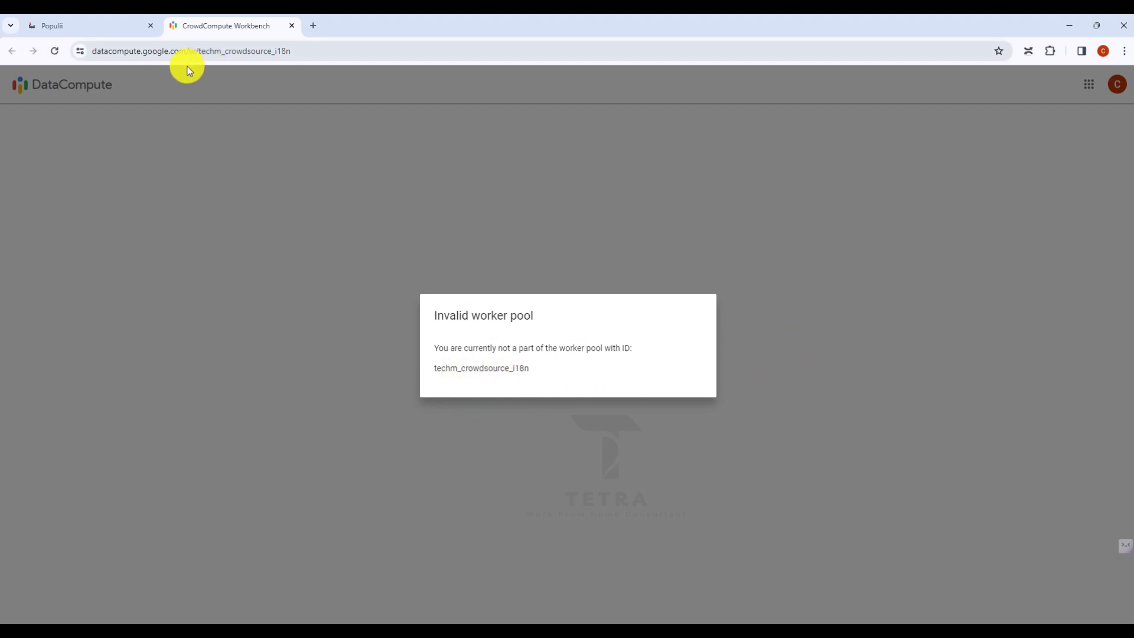
- Copy the DataCompute project URL and add it to the whiteboard notes
click(178, 51)
right_click(236, 51)
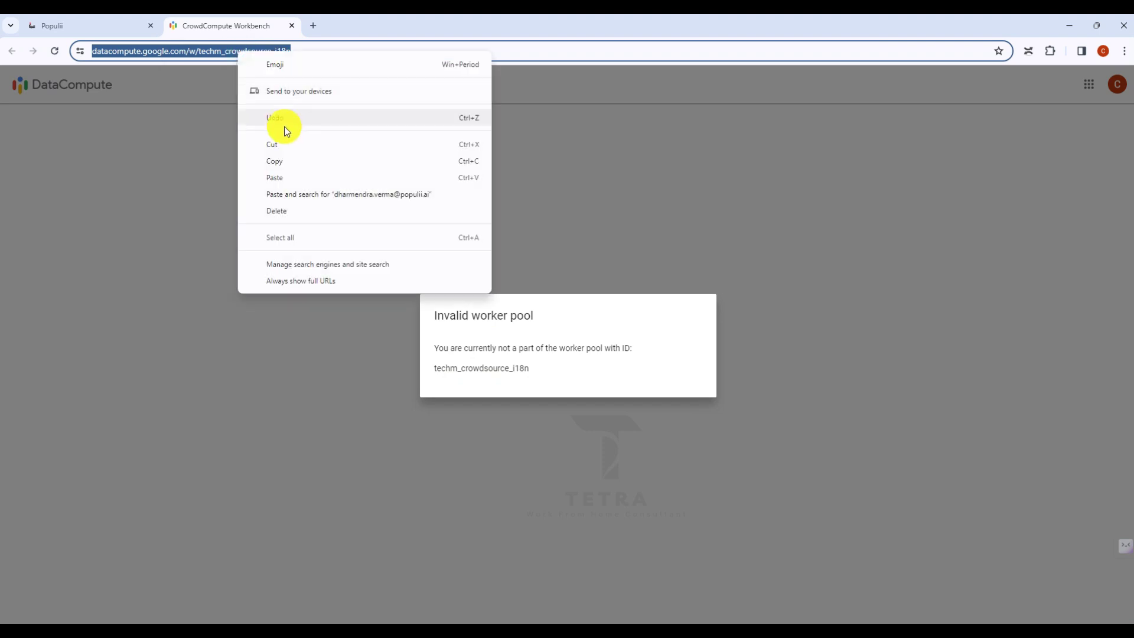
click(286, 161)
click(1070, 25)
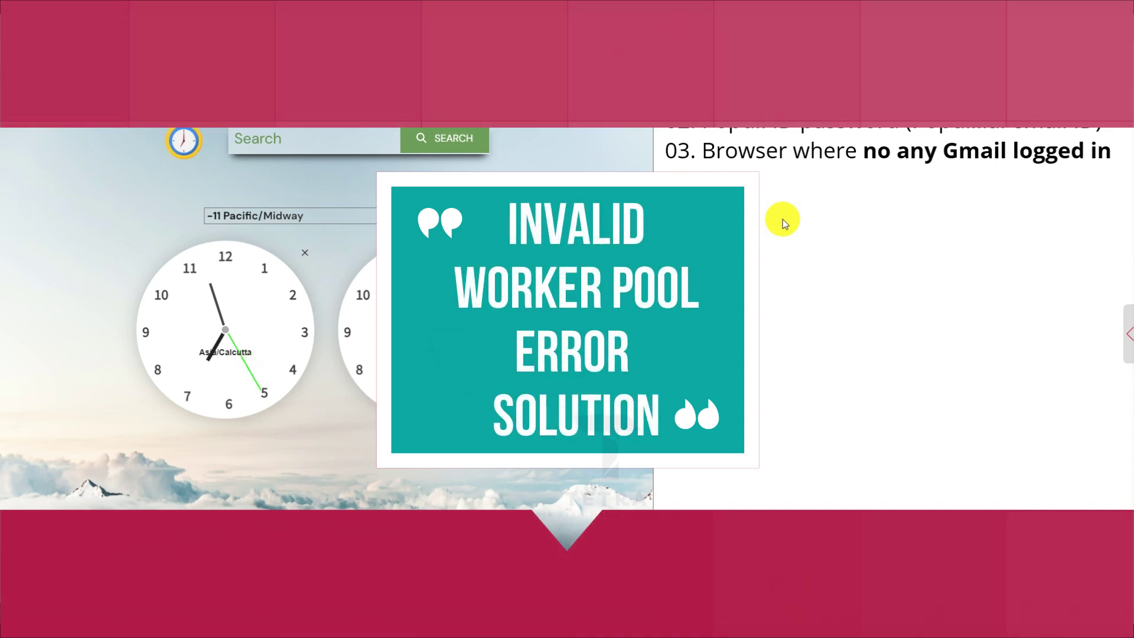
click(882, 115)
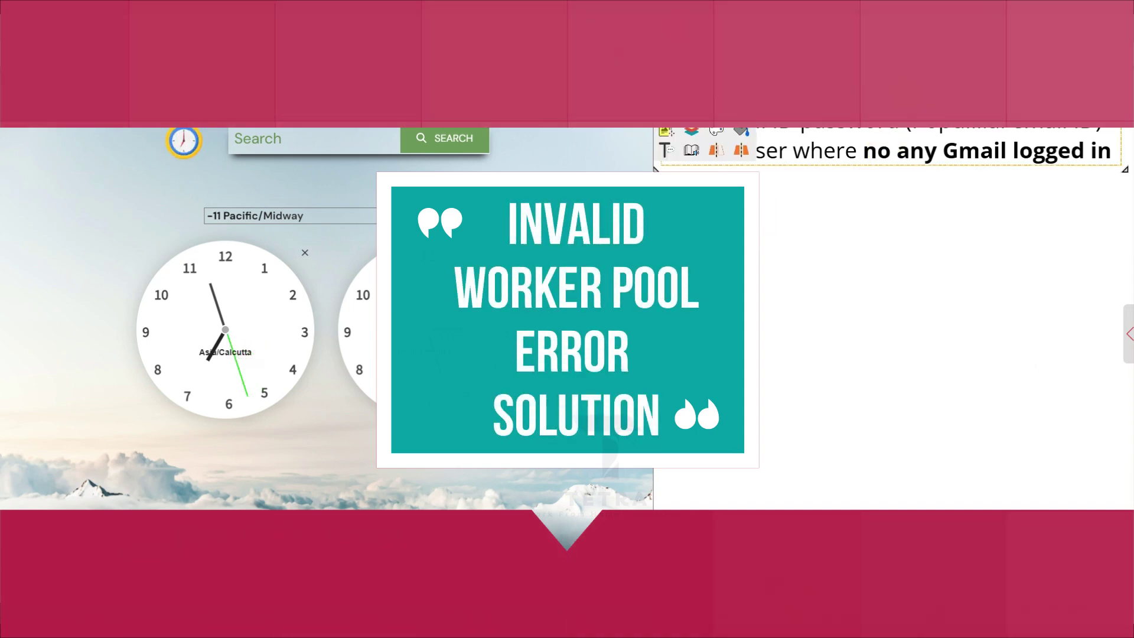
click(856, 253)
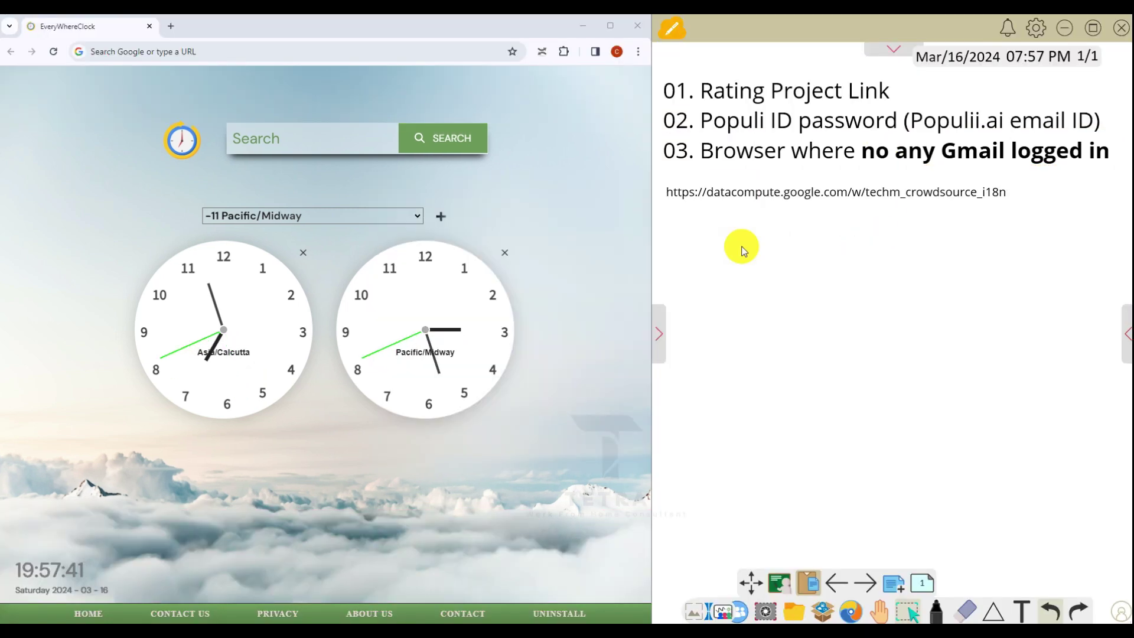
- Point out the 'Invalid worker pool' error messages, then minimize the DataCompute window
mouse_move(850, 611)
click(868, 587)
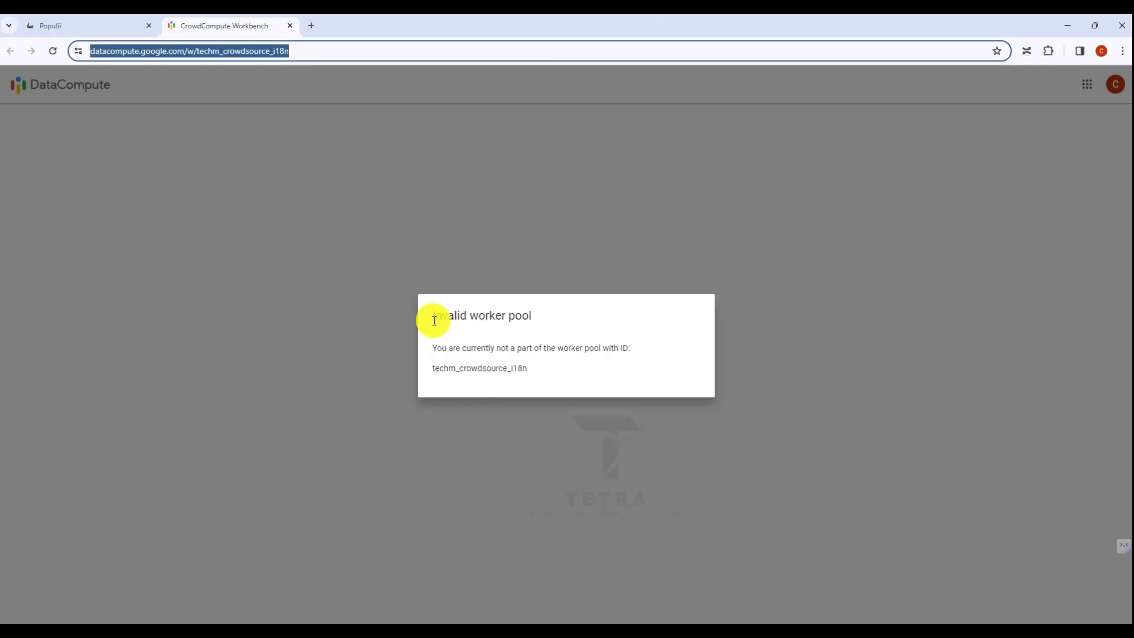
drag(429, 317, 536, 318)
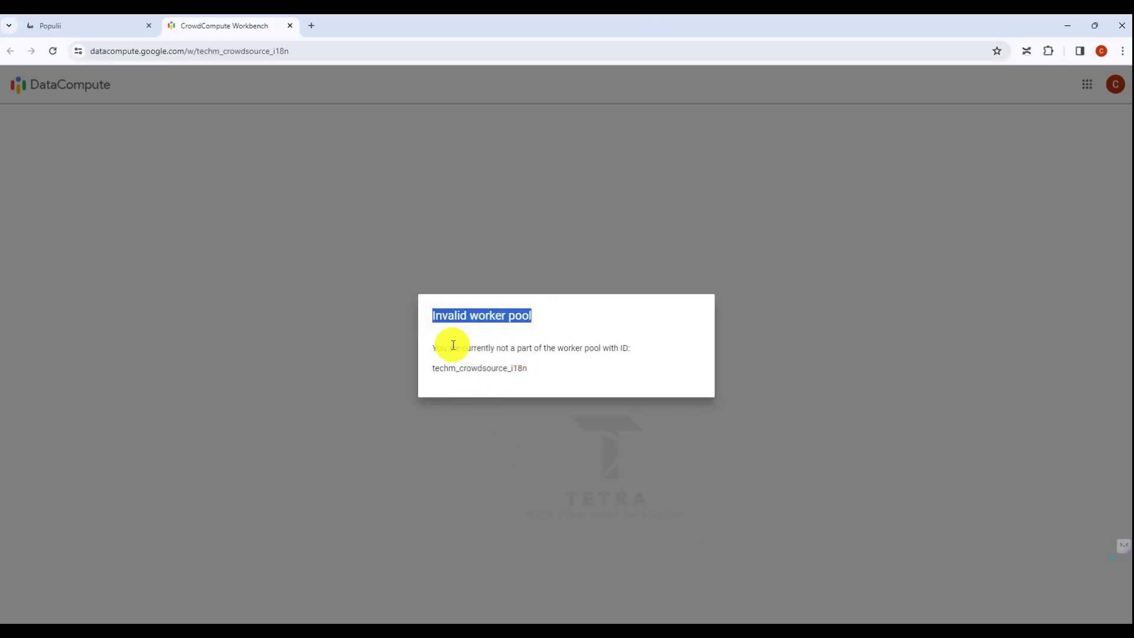
drag(432, 347, 633, 351)
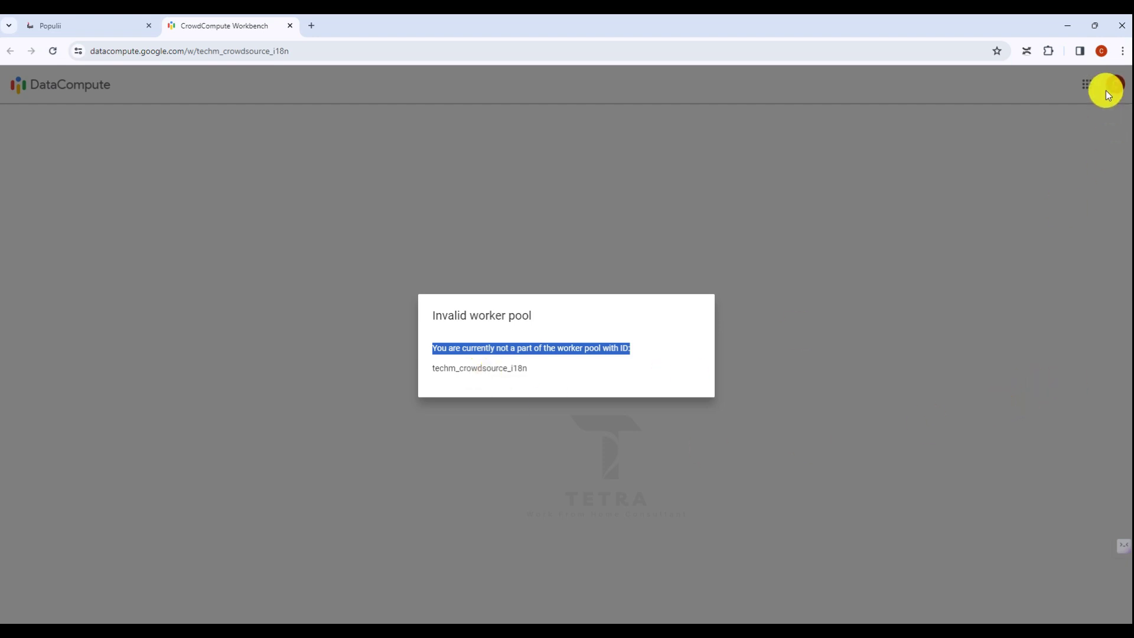
click(1067, 25)
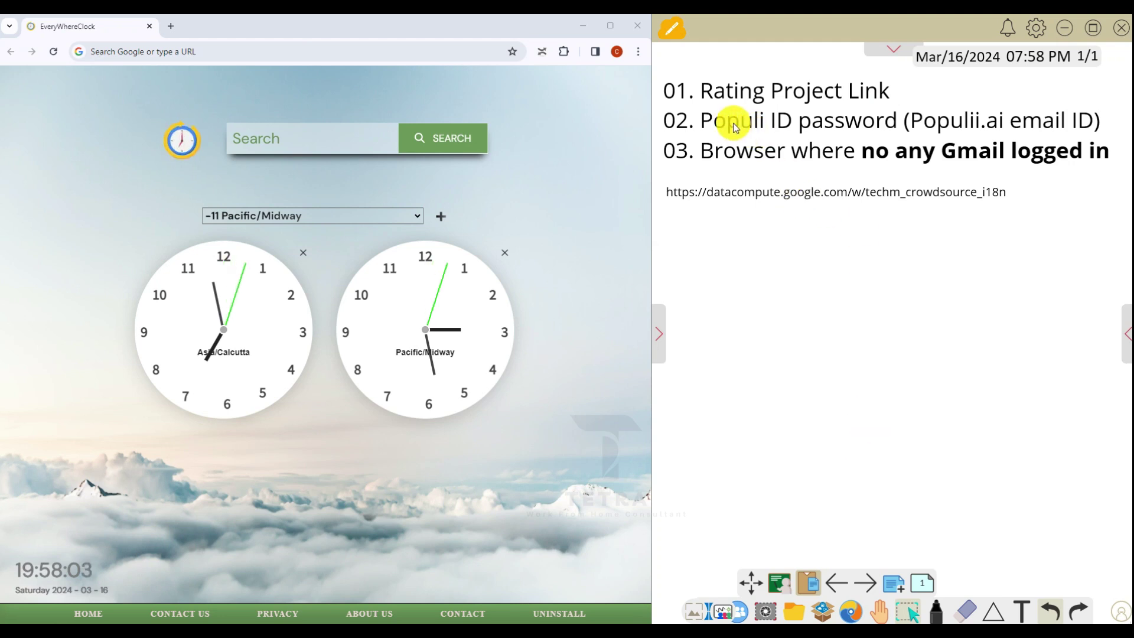
- Close the EveryWhereClock browser window beside the whiteboard notes
click(688, 220)
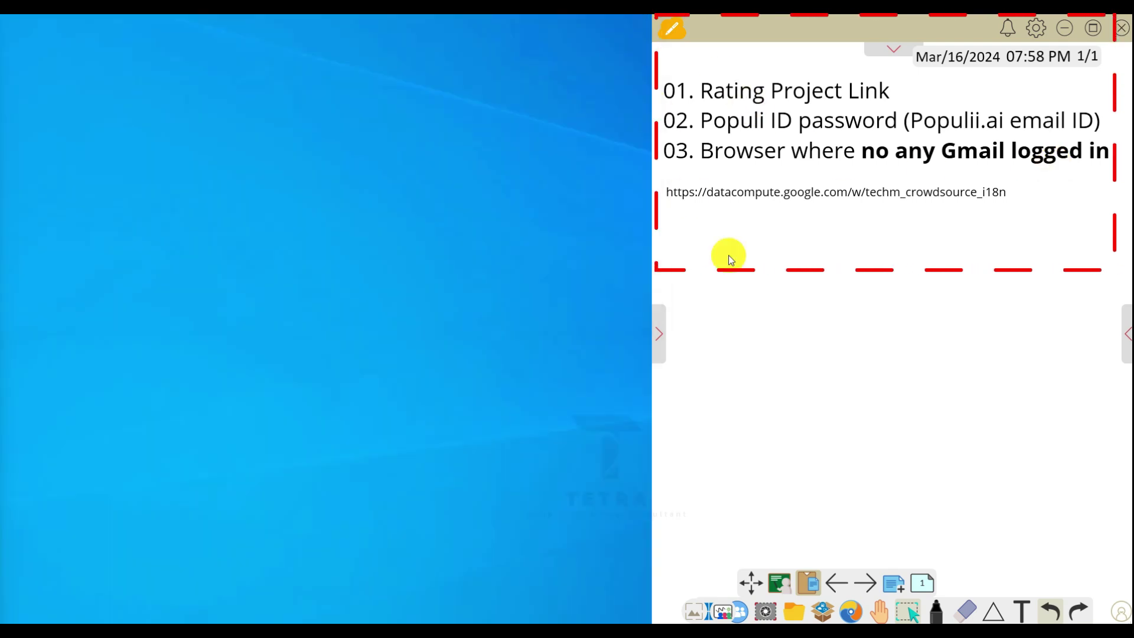
click(638, 26)
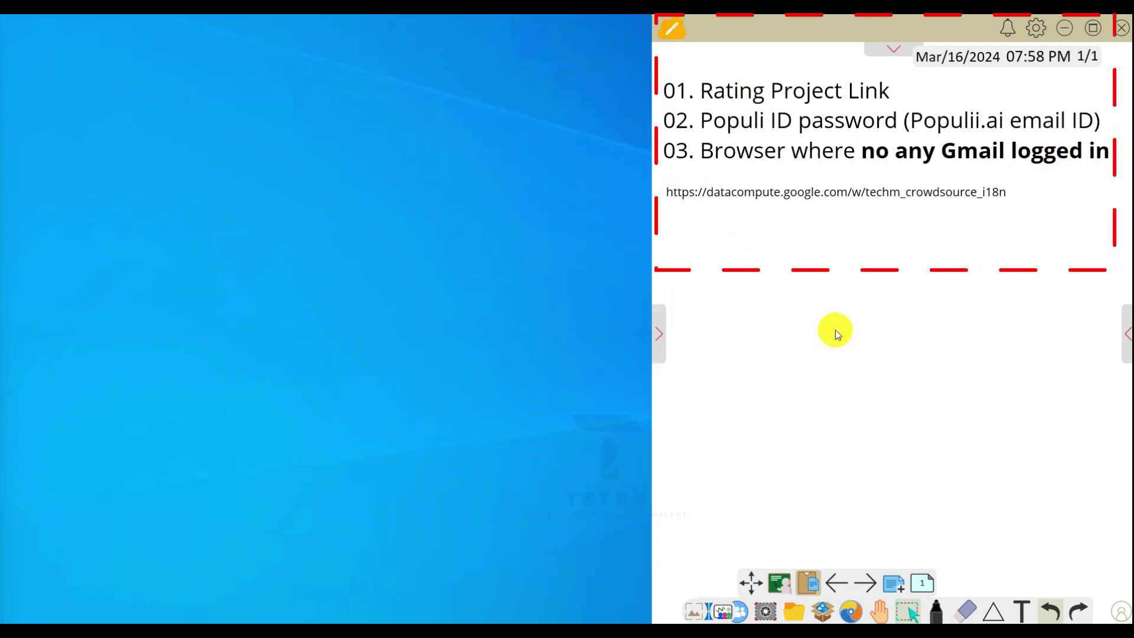
click(835, 335)
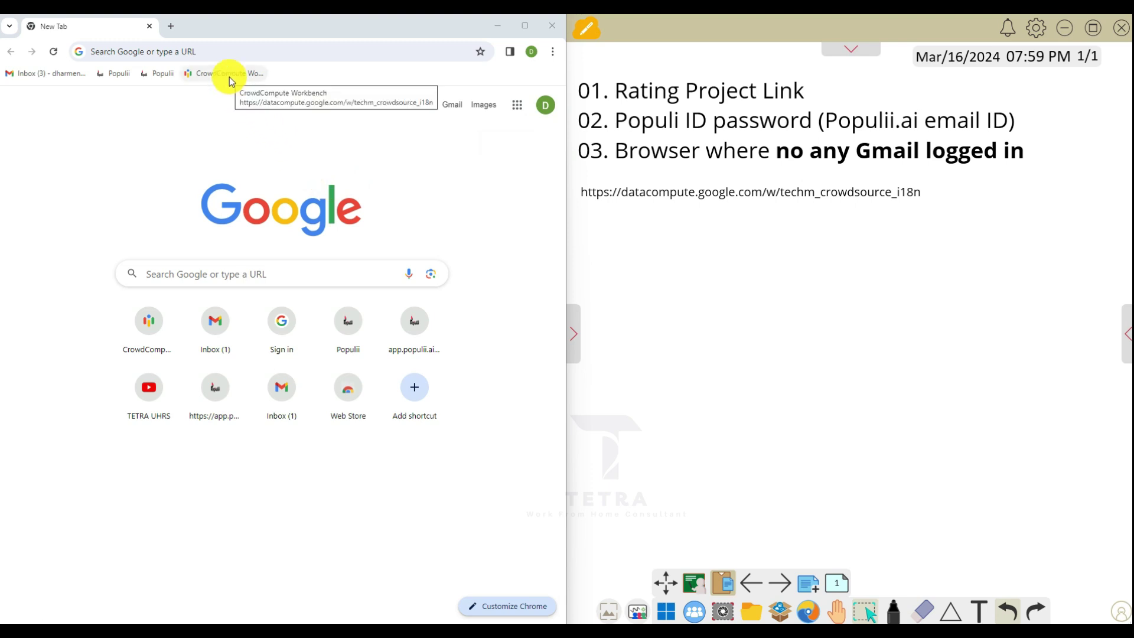
- Open the CrowdCompute Workbench bookmark in the separate browser and reload the page
click(229, 73)
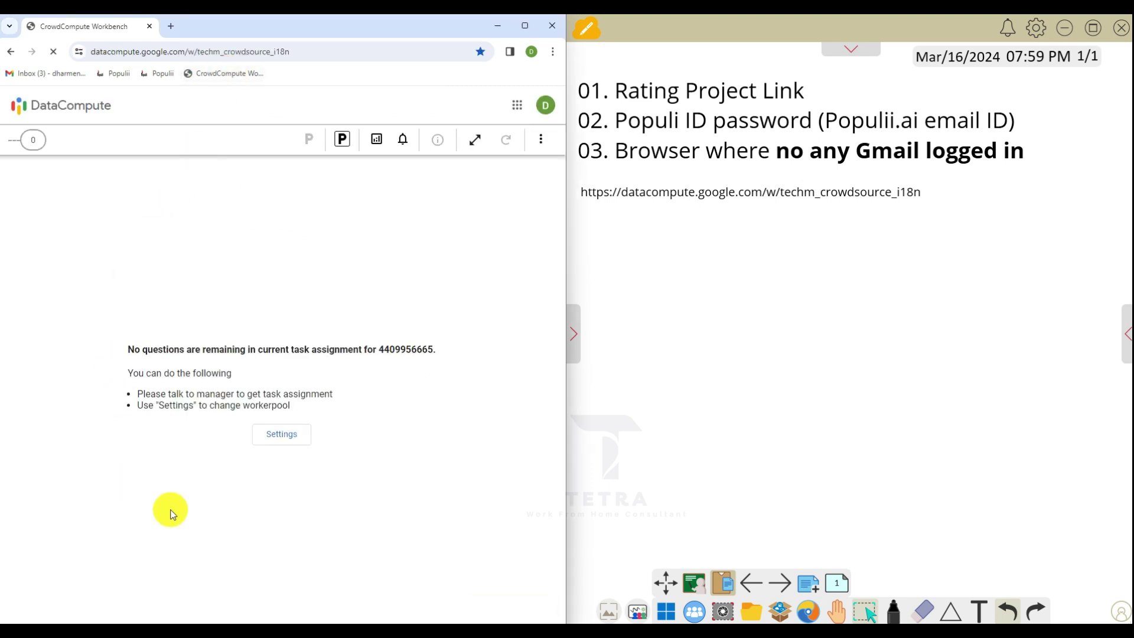
right_click(252, 258)
click(303, 302)
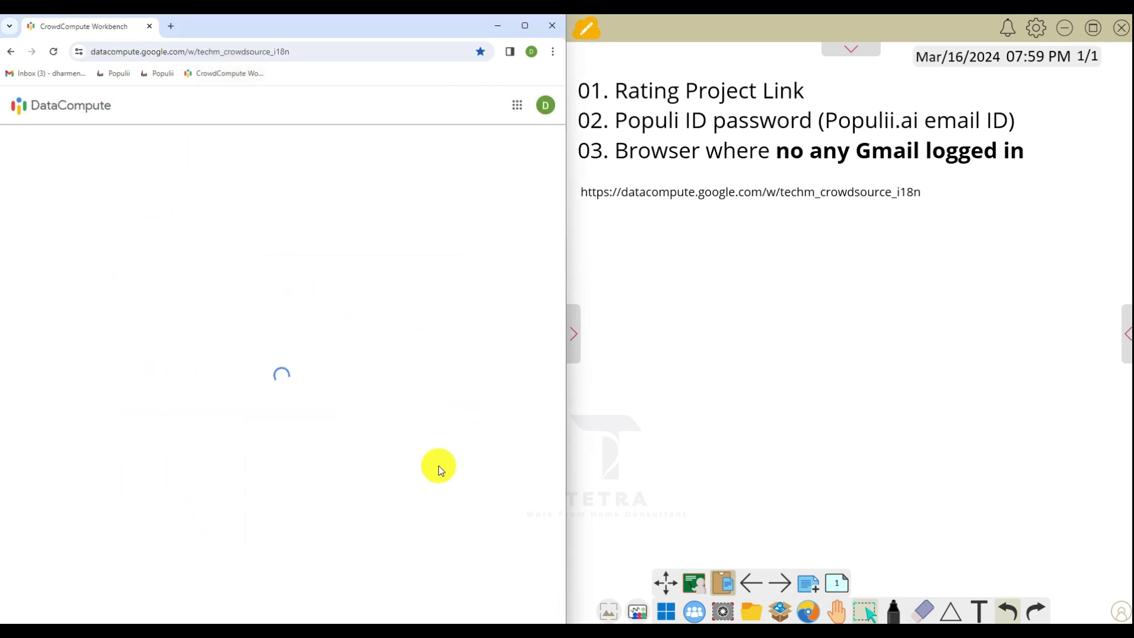